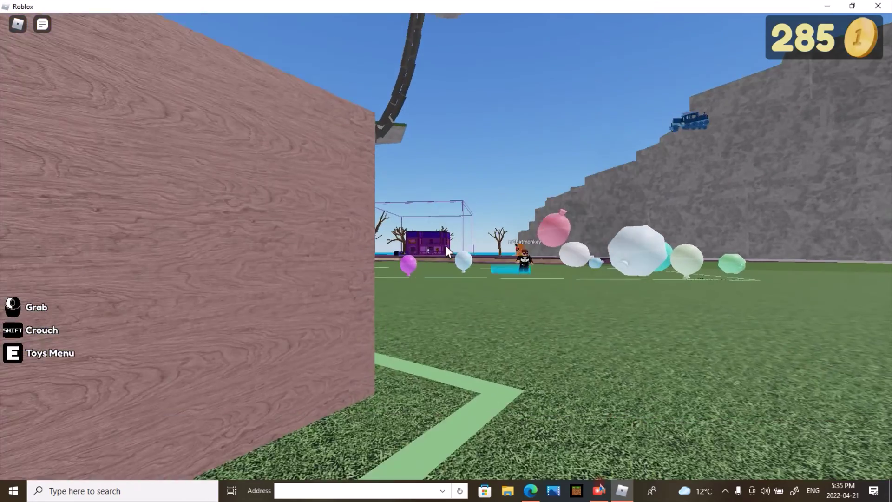
Step: Walk past the wooden wall onto the balloon field and grab the object ahead
key("w")
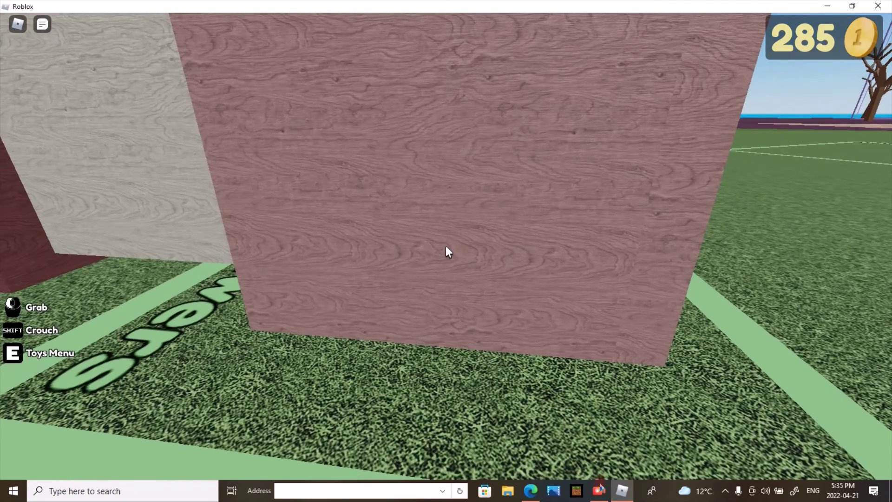
key("w")
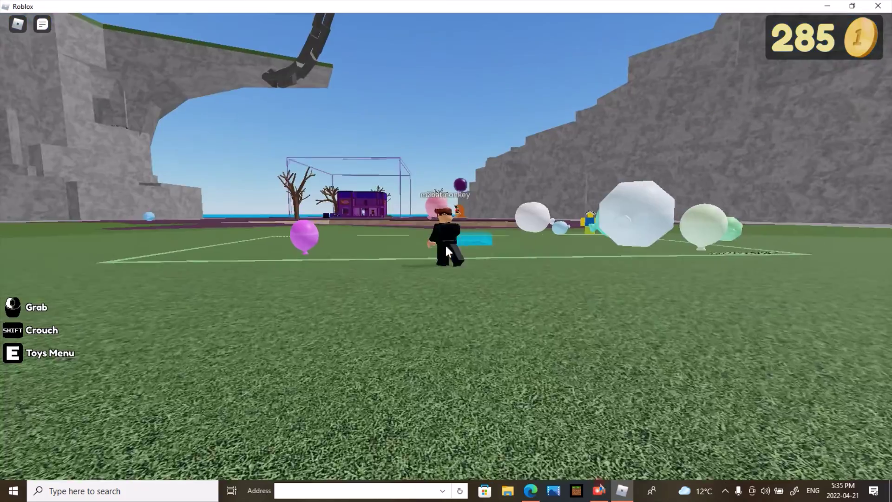
key("w")
left_click(446, 249)
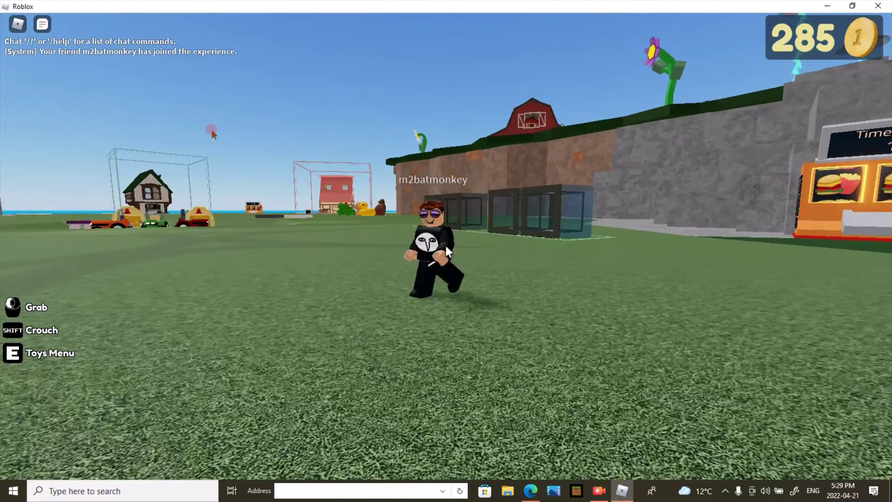
Step: Grab the friend's avatar, carry it across the field and release it near the cardboard box
key("w")
left_click(446, 250)
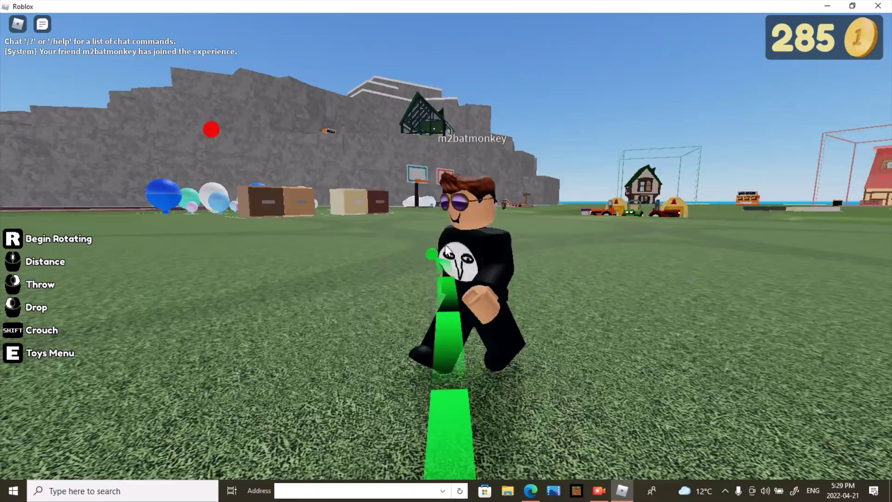
key("w")
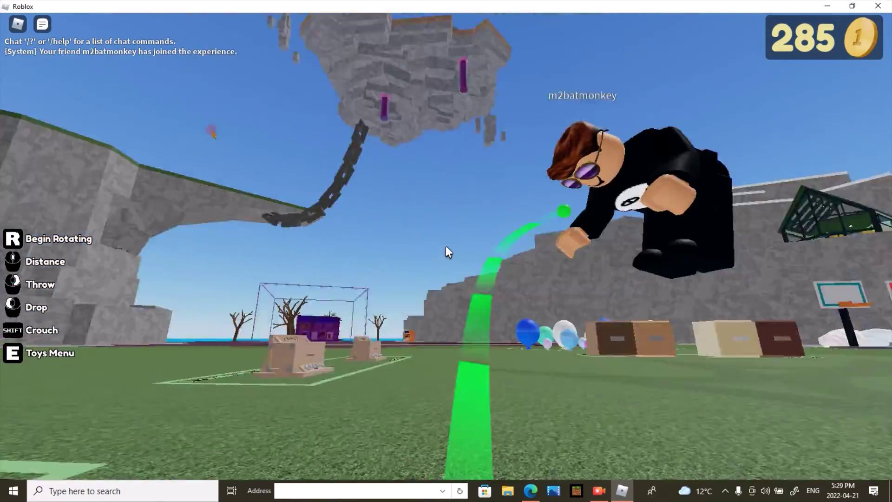
key("w")
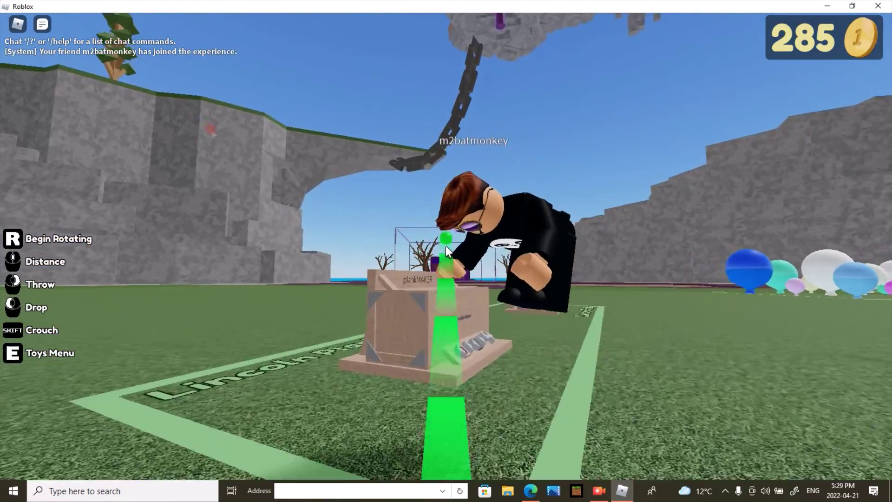
left_click(446, 249)
Step: Run across the field, regrab the friend's avatar several times and look up at the sky
key("w")
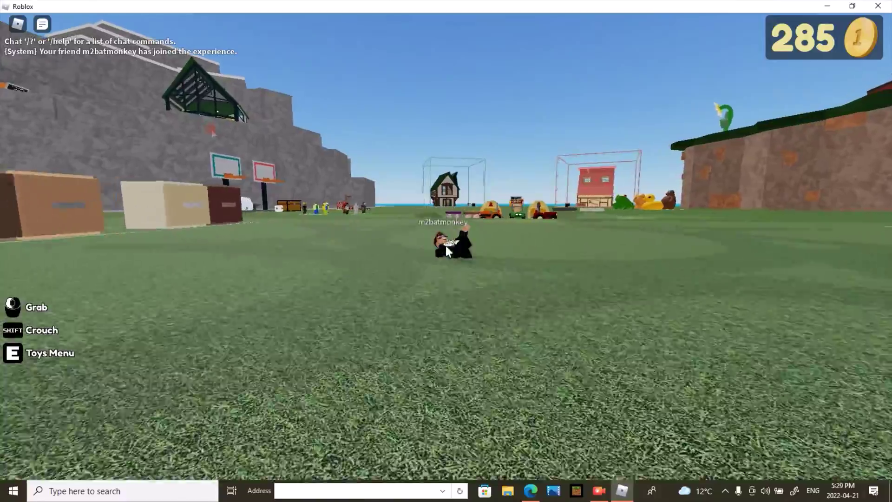
left_click(446, 250)
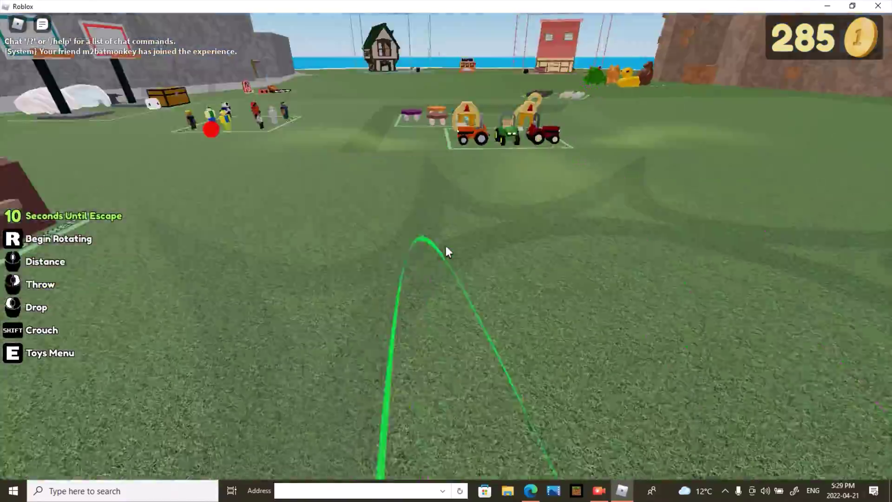
left_click(446, 249)
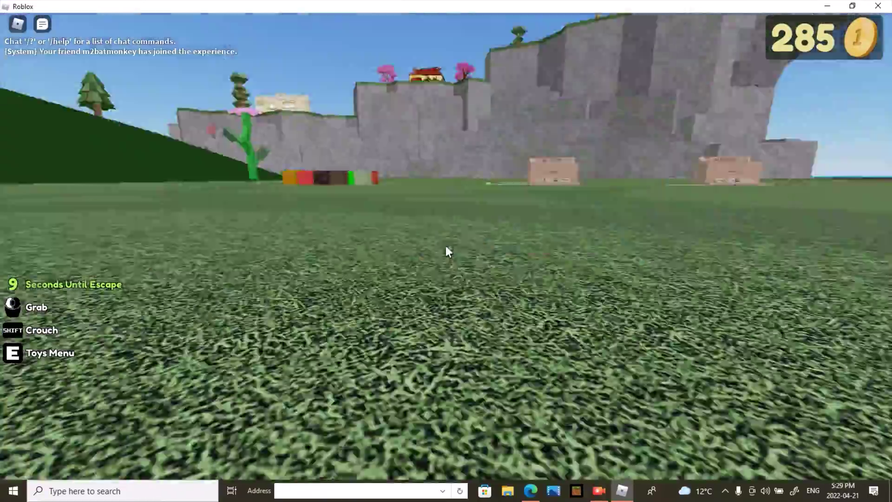
left_click(446, 249)
left_click_drag(447, 250, 446, 249)
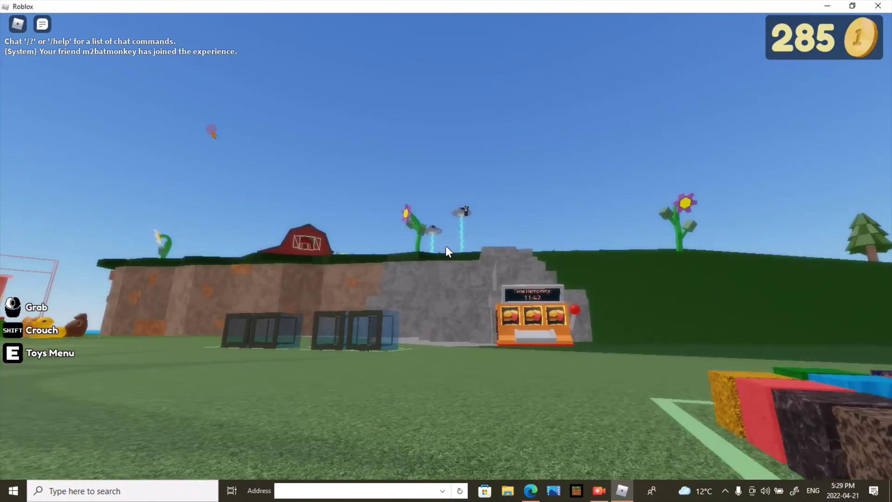
Step: Grab the floating avatar near the stone wall and slot machine, then throw it away
key("w")
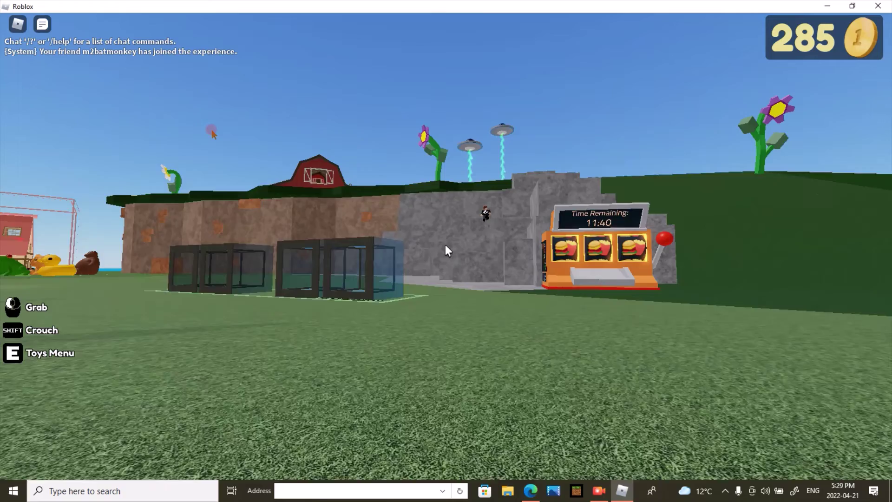
left_click(446, 251)
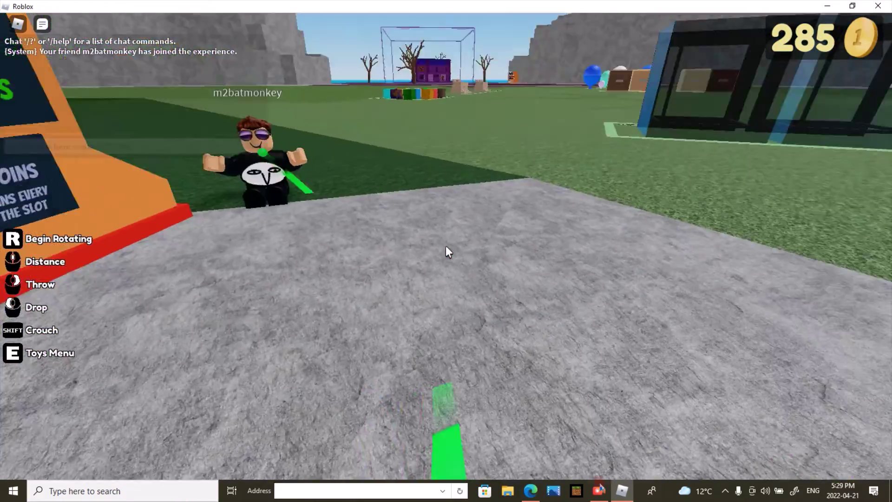
left_click(447, 251)
left_click_drag(446, 251, 447, 250)
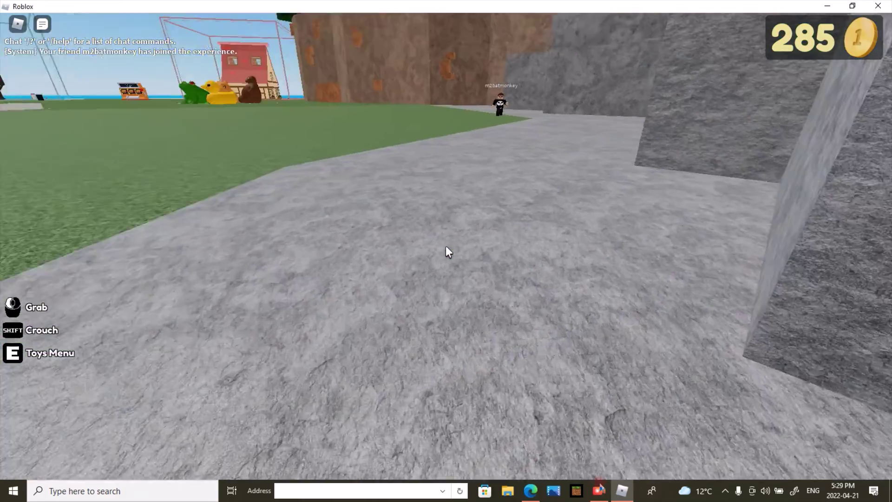
Step: Throw the friend's avatar up the cliff, then grab and throw it once more
key("w")
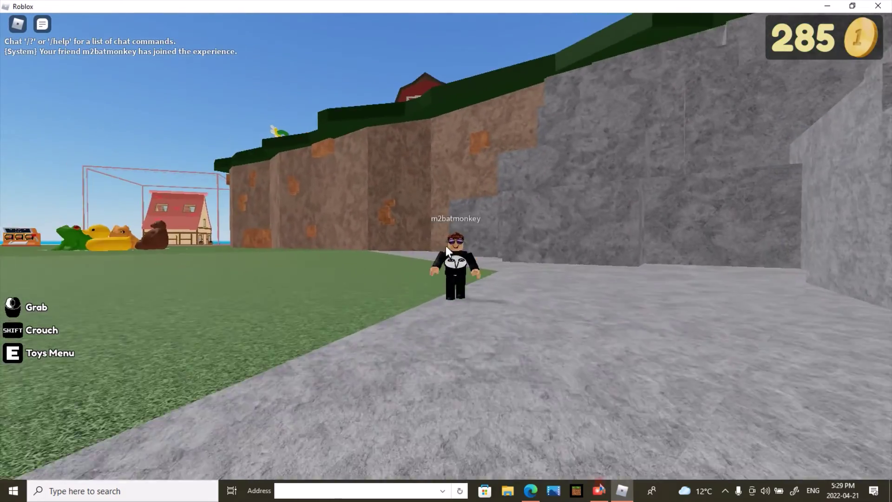
left_click(446, 251)
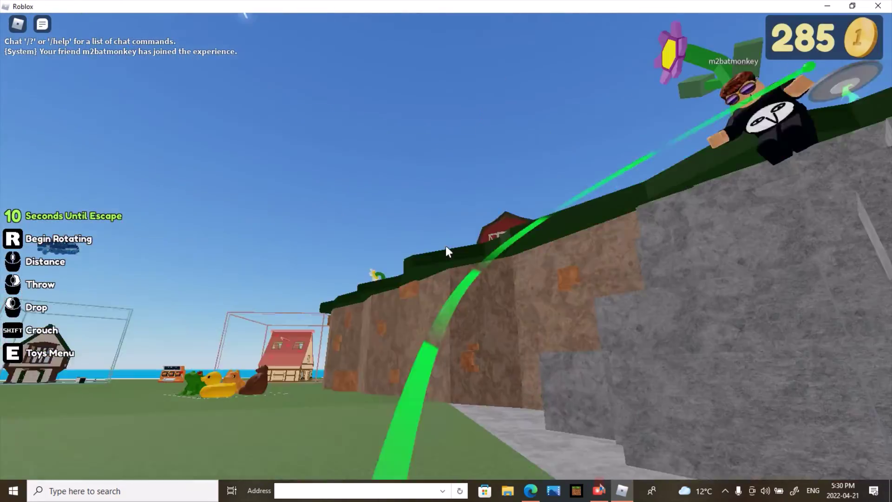
left_click(446, 251)
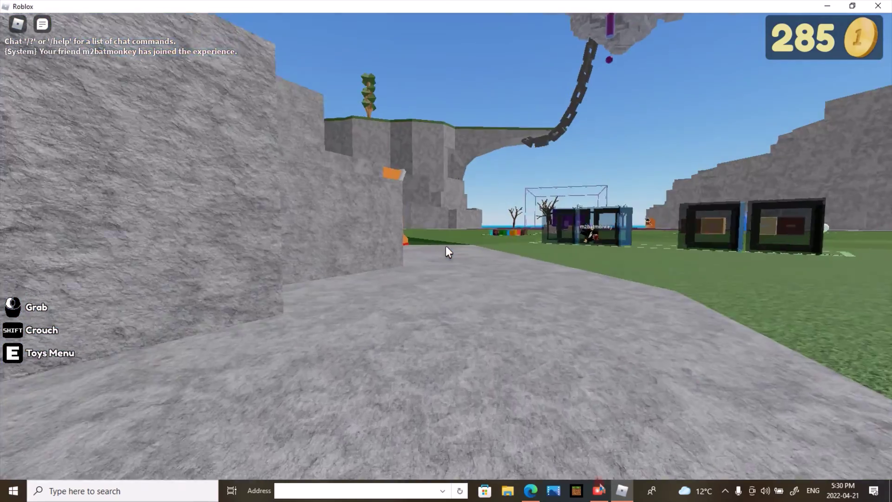
key("w")
left_click(447, 251)
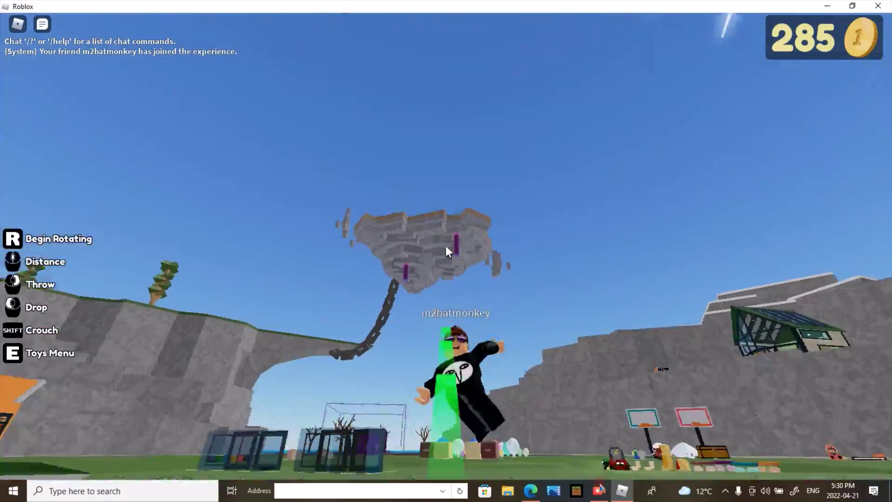
left_click(447, 251)
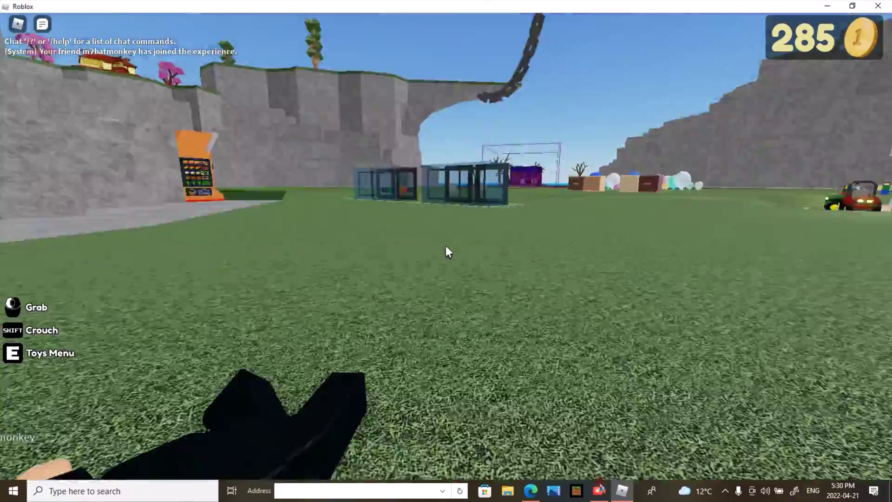
Step: Fling the avatar from above the blue trampoline across the field, then grab a nearby object
left_click(446, 251)
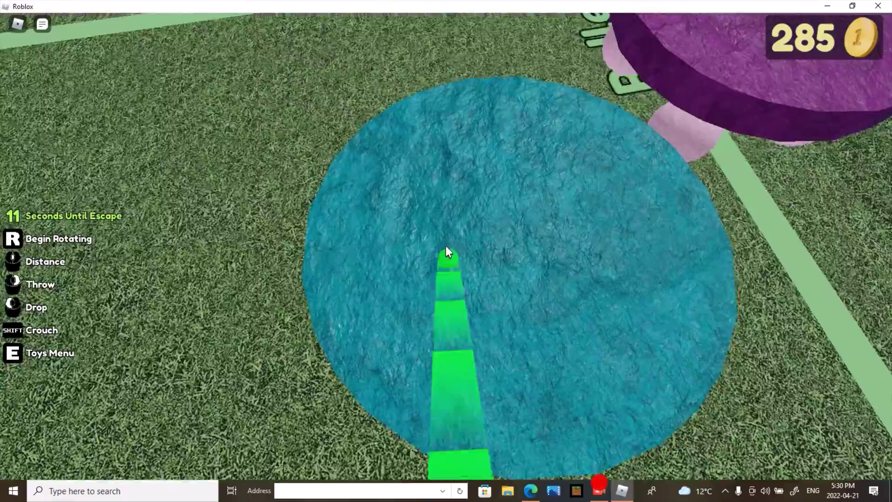
left_click(446, 252)
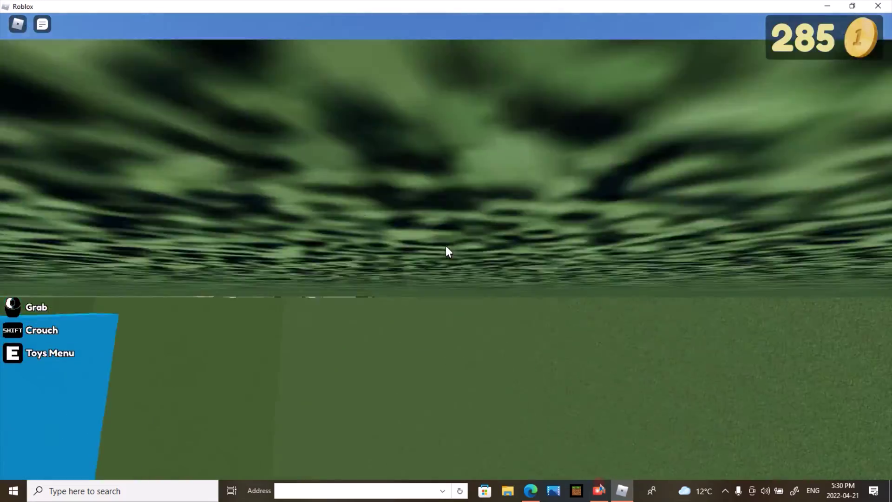
left_click(446, 251)
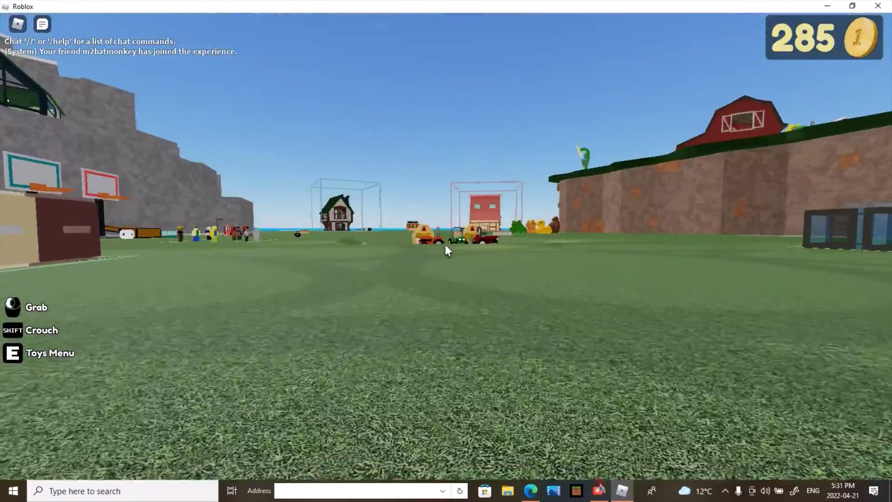
Step: Grab and drop a nearby object, then throw the friend's avatar into the sky
left_click(446, 249)
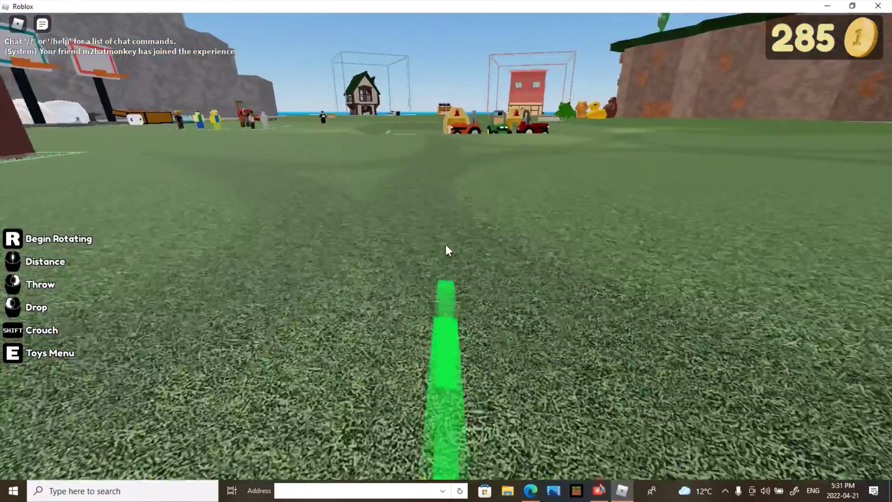
left_click(446, 249)
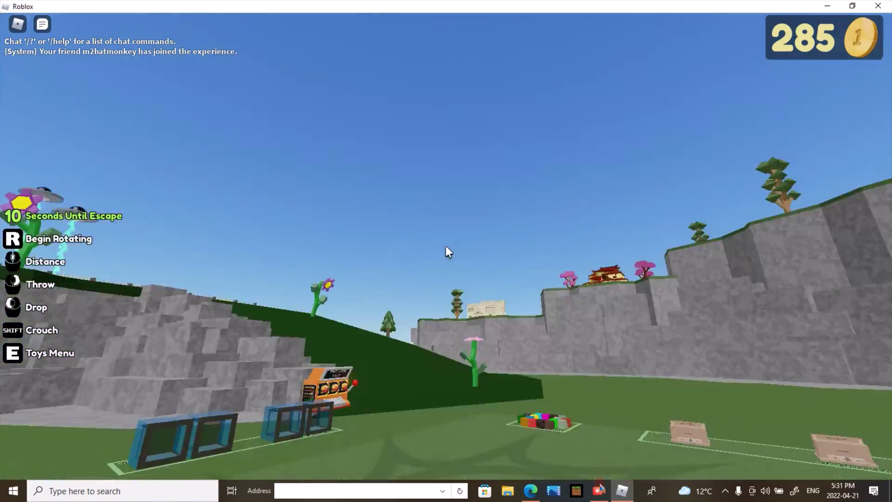
left_click(447, 249)
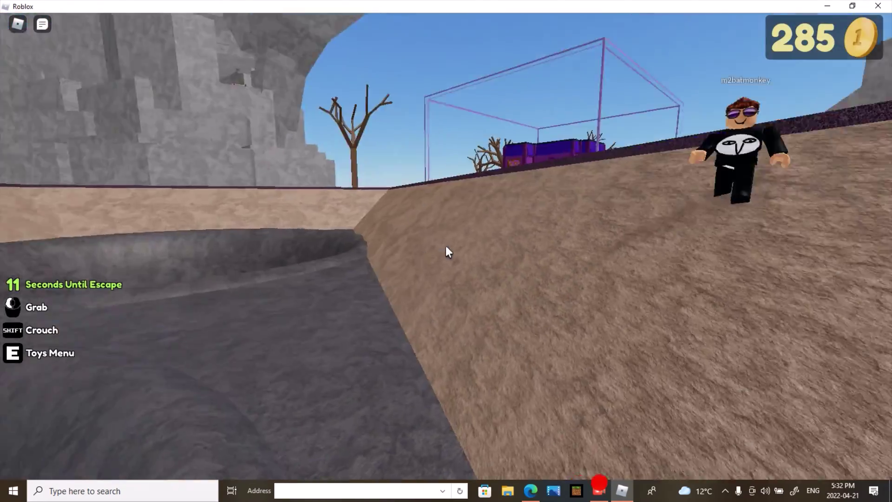
Step: Drop the wooden cabinet into the pit, then throw the friend's avatar into the distance
left_click(446, 251)
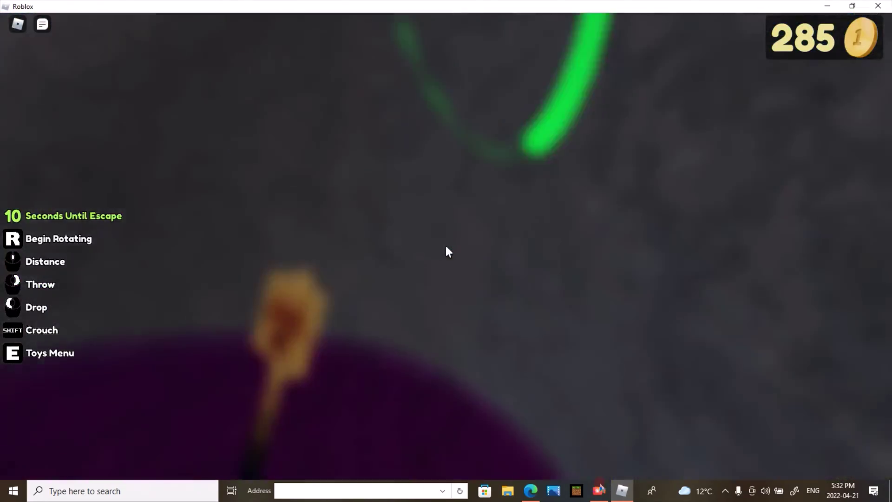
left_click(446, 251)
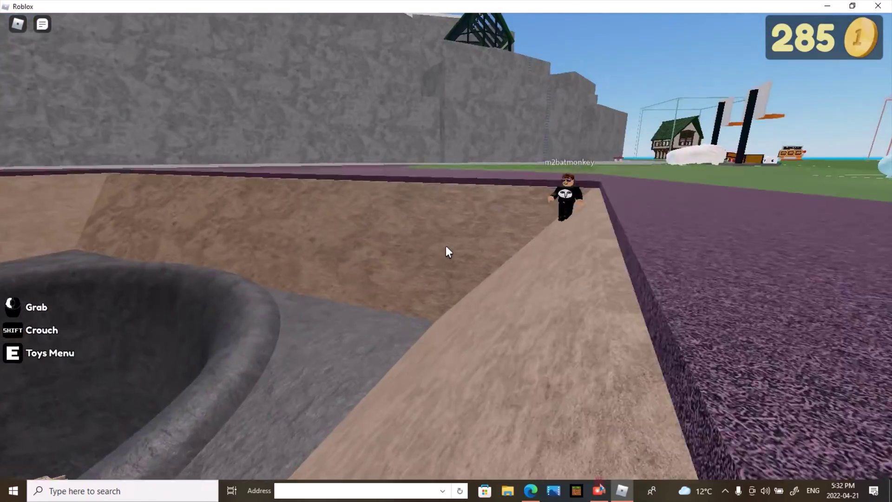
left_click(447, 251)
left_click(447, 251)
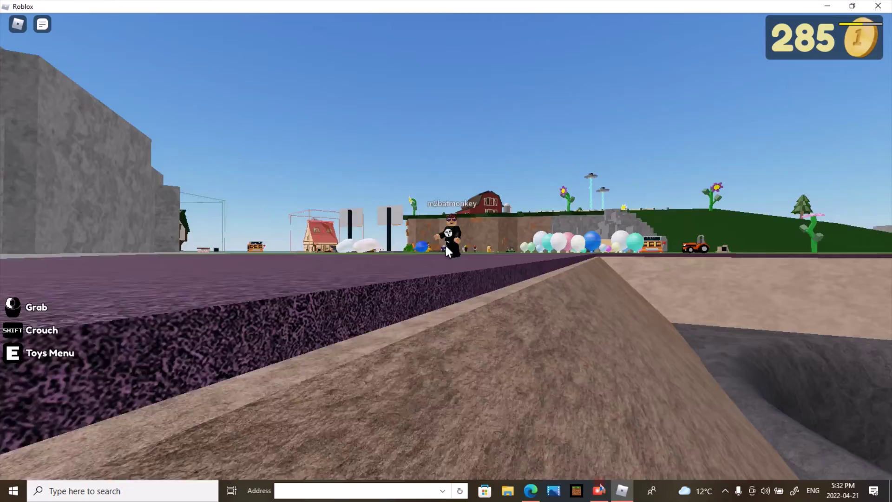
left_click(445, 251)
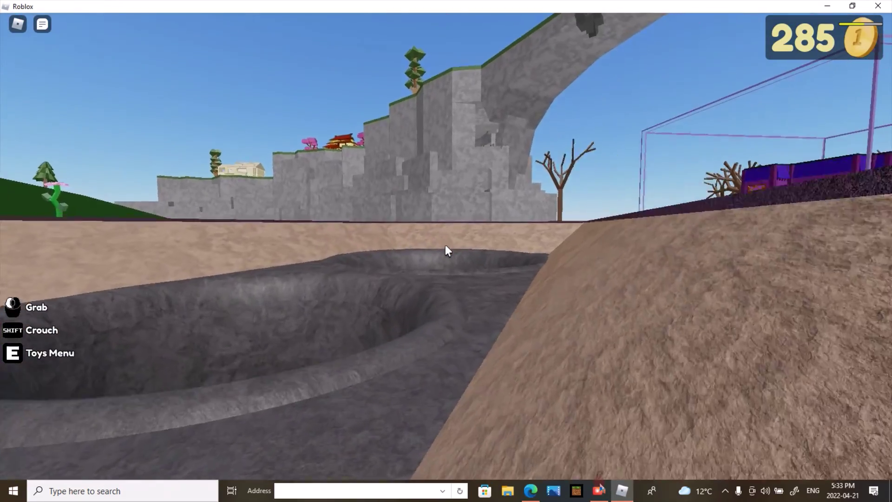
Step: Walk forward to the dark pit and drop down into it
key("w")
key("w")
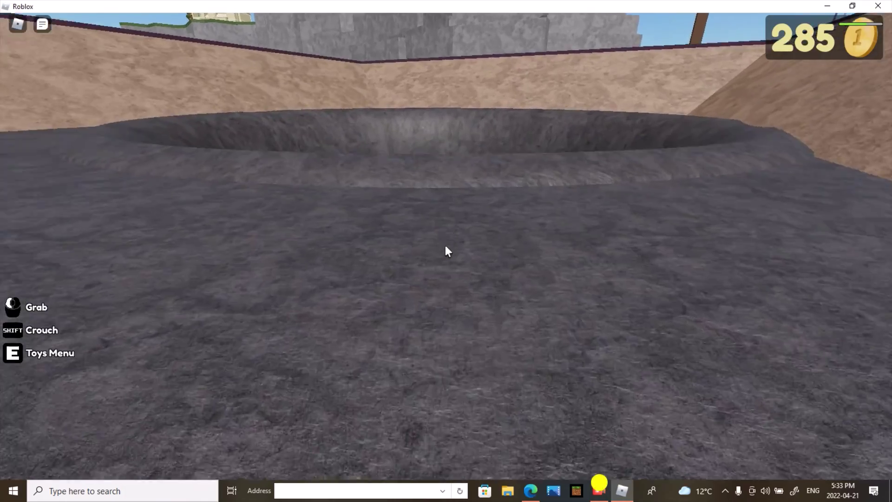
key("w")
key("w")
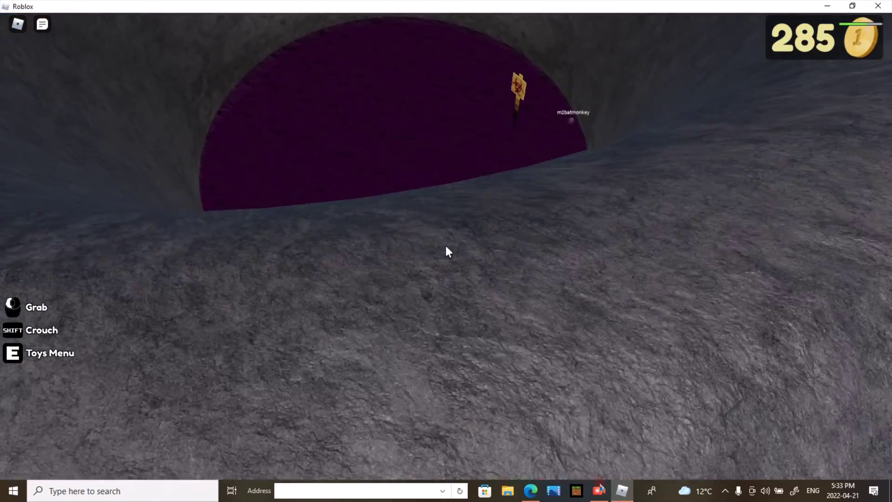
key("w")
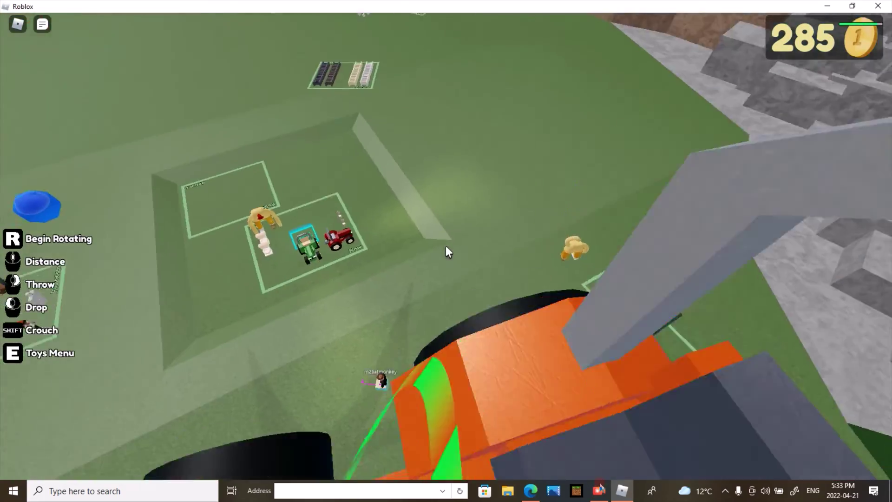
Step: Drop the orange excavator into the purple pit, then throw a box into the sky
key("w")
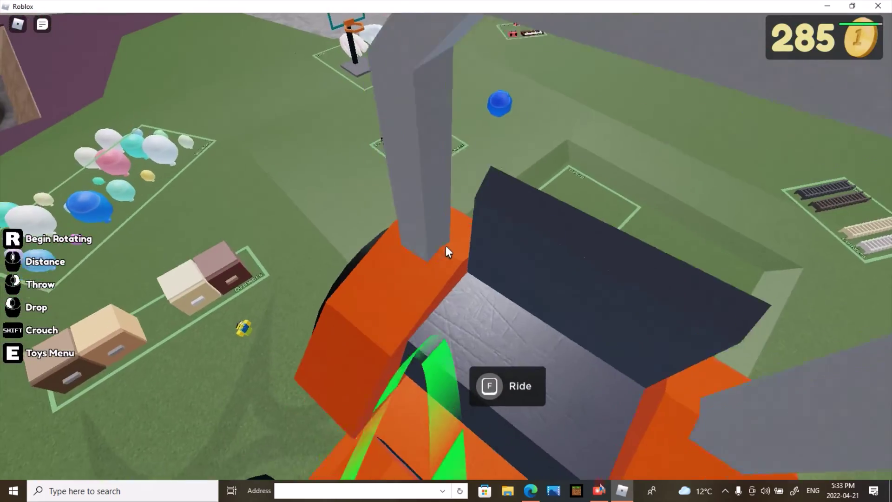
key("w")
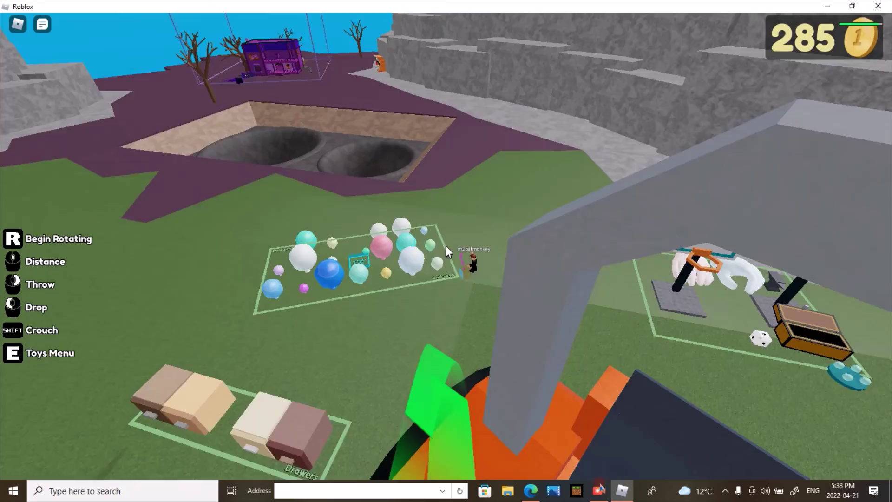
key("w")
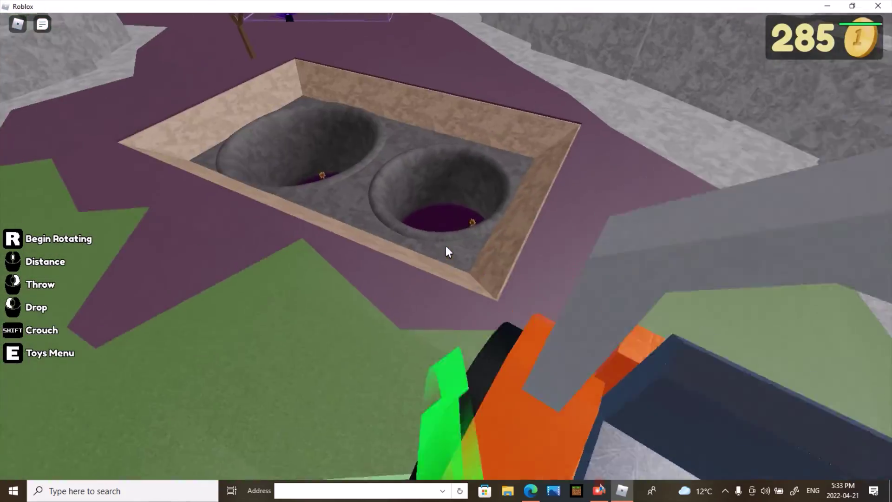
left_click(448, 252)
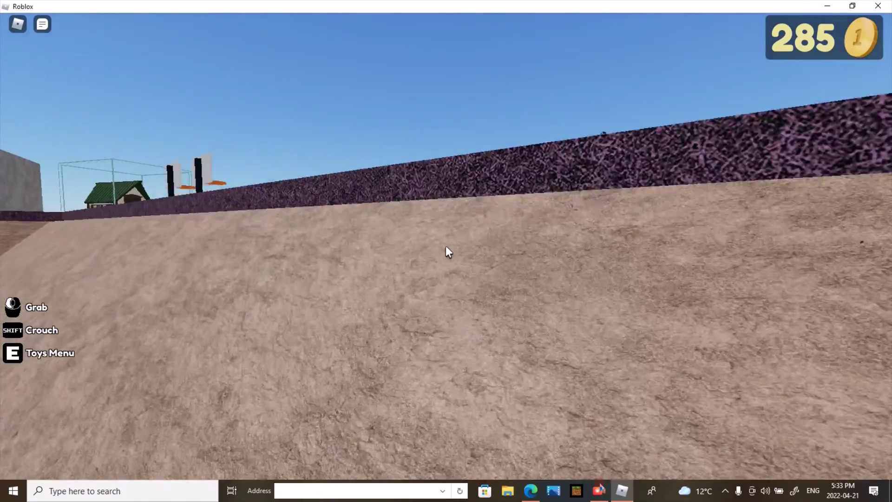
key("w")
key("w")
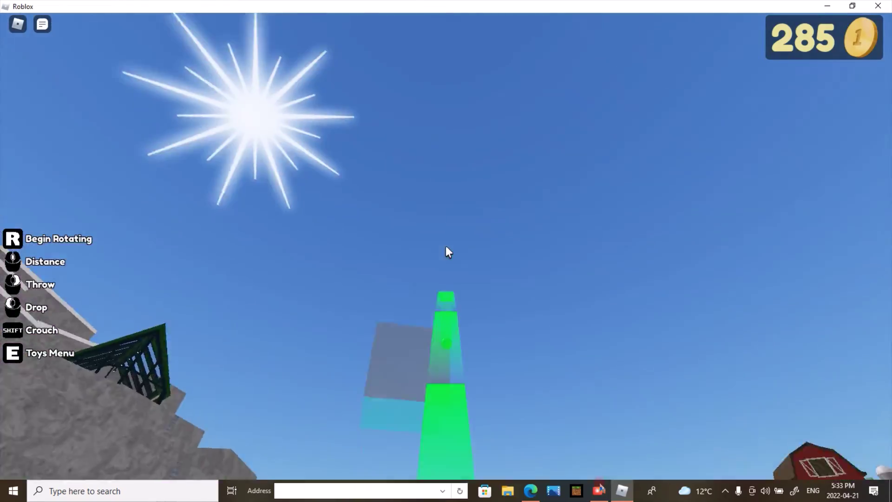
left_click(445, 246)
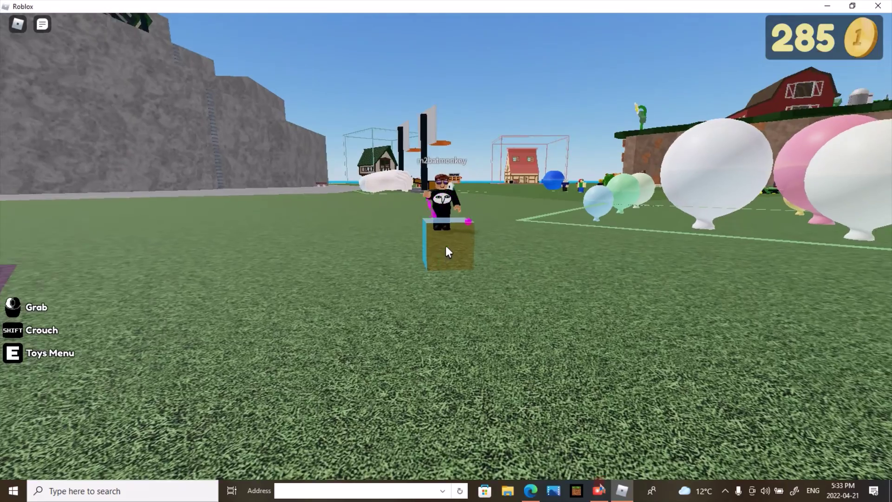
Step: Grab and release a box on the grass, orbit the view, then grab the friend's avatar
left_click(445, 246)
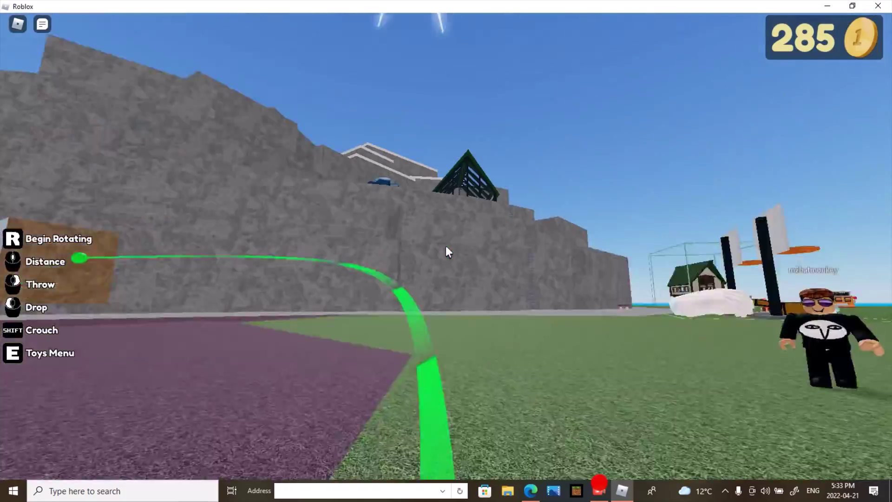
left_click(446, 251)
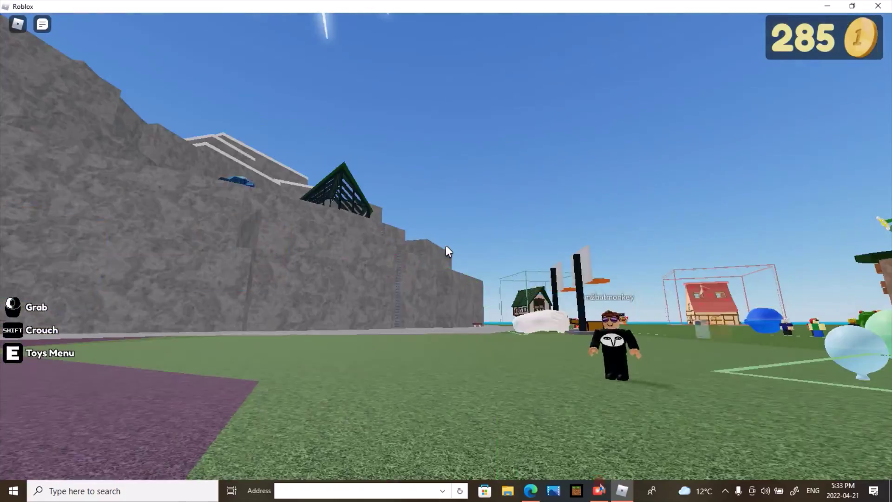
scroll(446, 251, "up", 3)
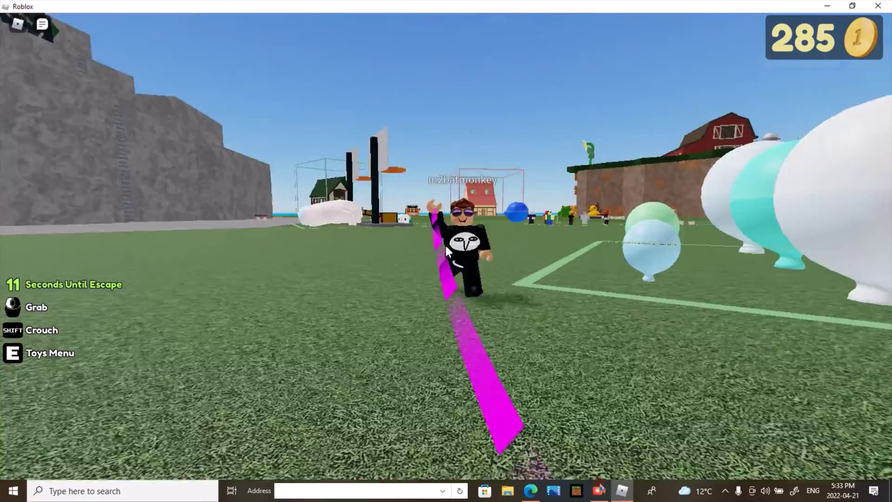
right_click(446, 250)
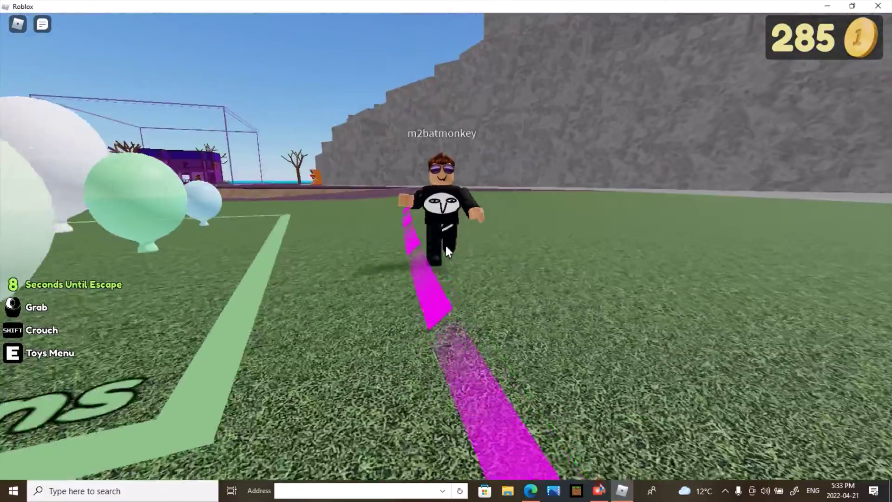
left_click(446, 251)
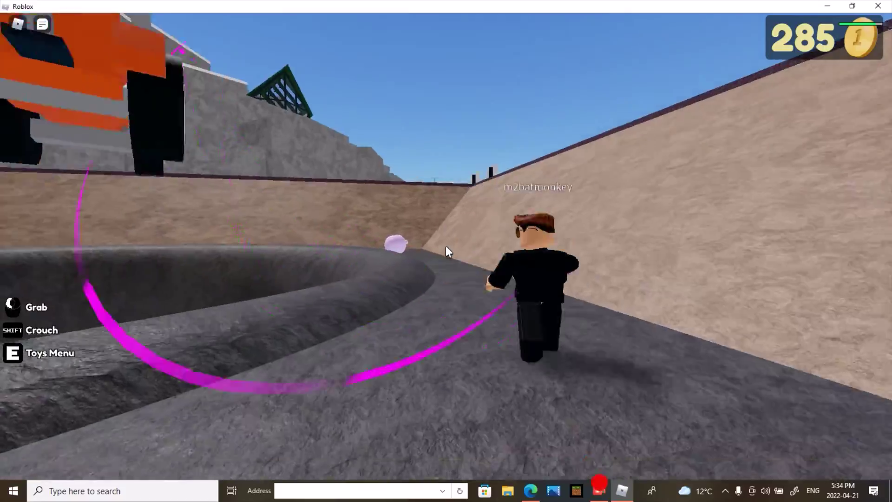
Step: Grab objects and the friend's avatar in the concrete bowl, throwing one upward
left_click(446, 251)
left_click(446, 250)
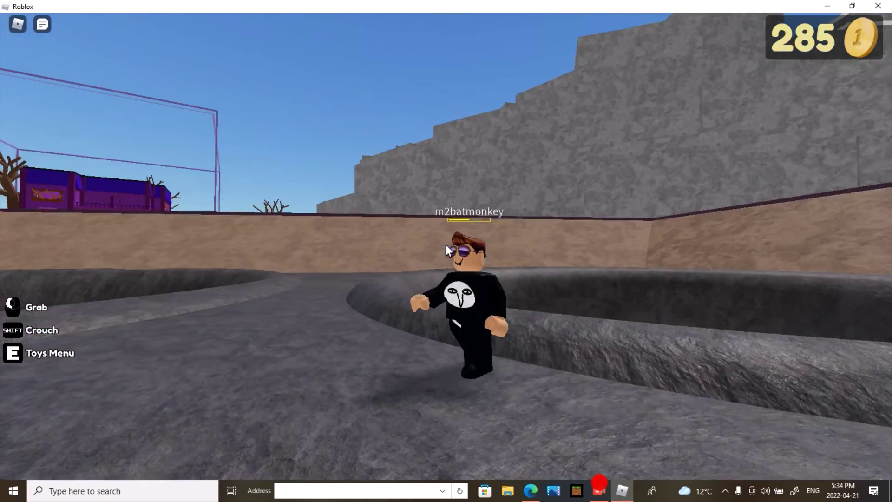
left_click(446, 250)
left_click(445, 249)
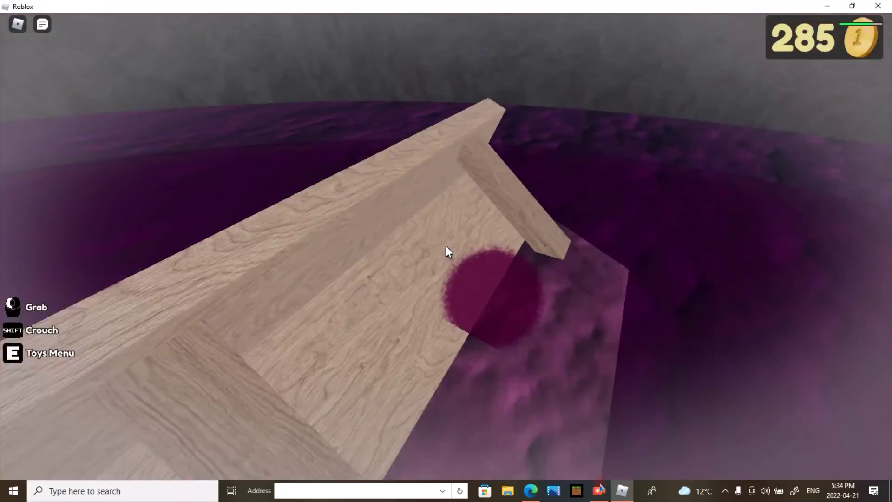
Step: Pick up the wooden bench in the purple cave and let it go
left_click(447, 251)
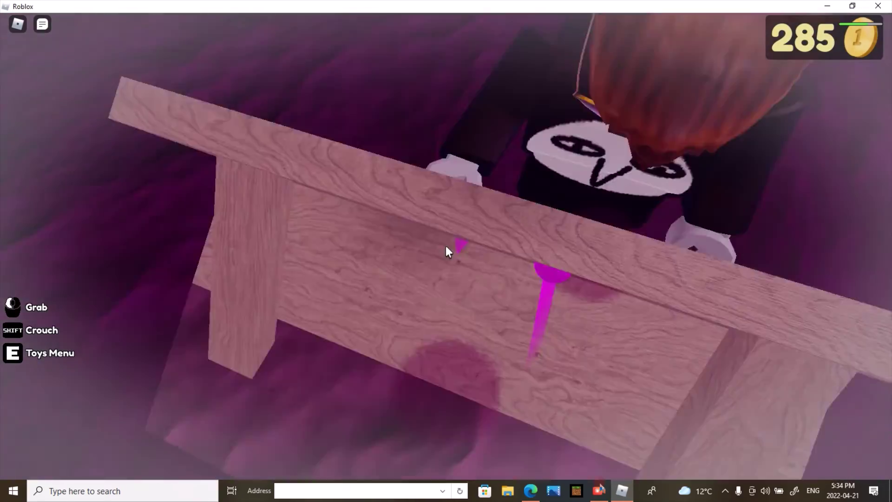
left_click(446, 251)
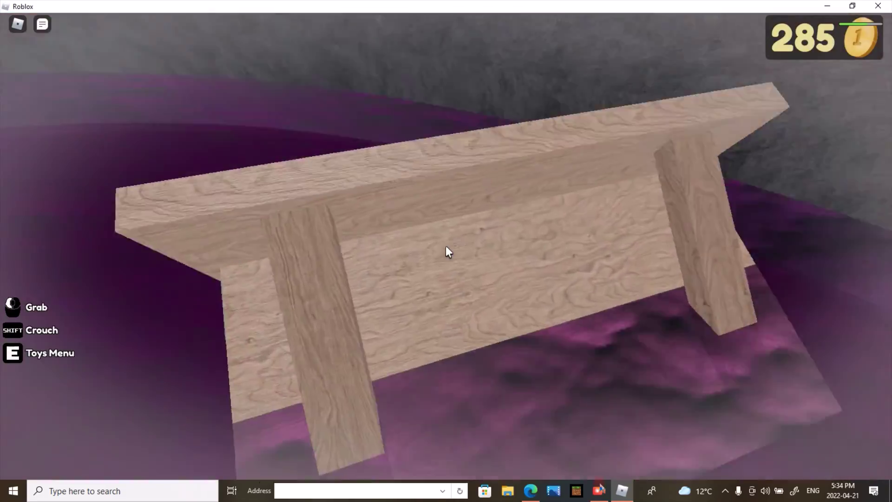
left_click(446, 251)
left_click(444, 246)
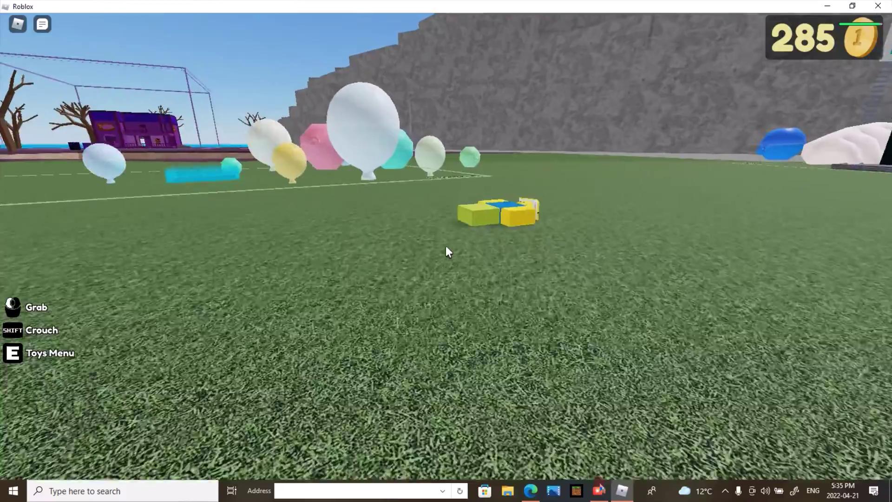
Step: Fling the yellow Noob toy away, then open the Esc menu listing both players
left_click_drag(446, 251, 447, 250)
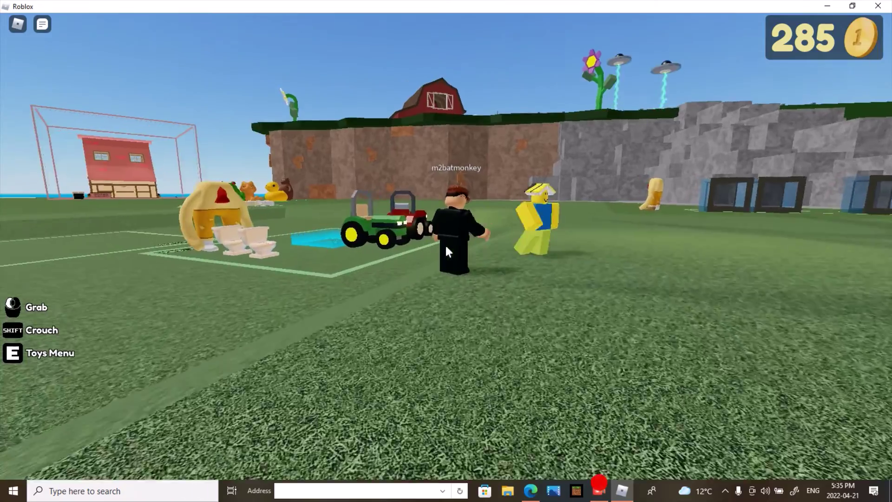
left_click(447, 251)
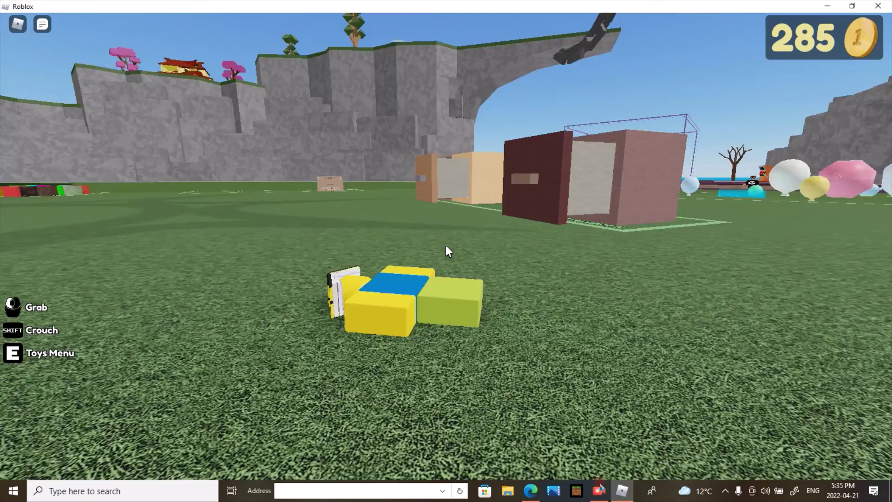
left_click(446, 250)
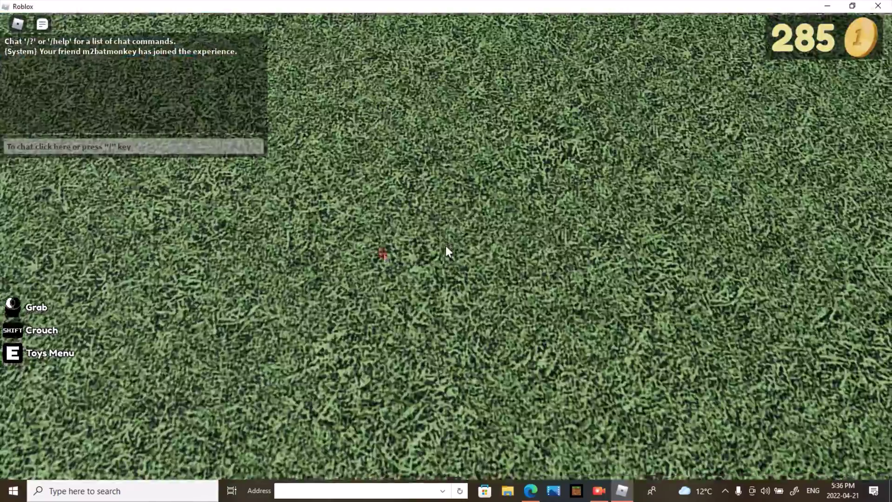
key("Escape")
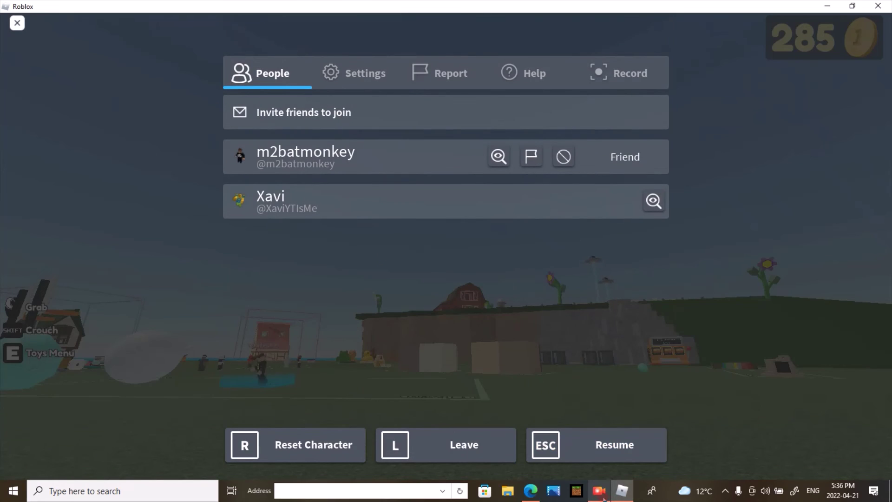